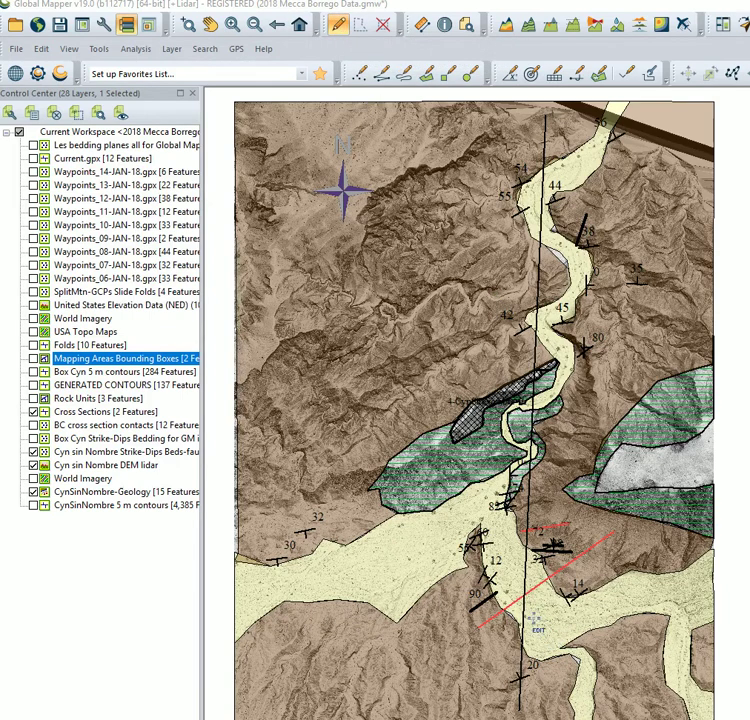
# Step: Show the Path Profile of the vertical Canyon sin Nombre A-A' line, moved so the whole graph is visible
pyautogui.click(531, 625)
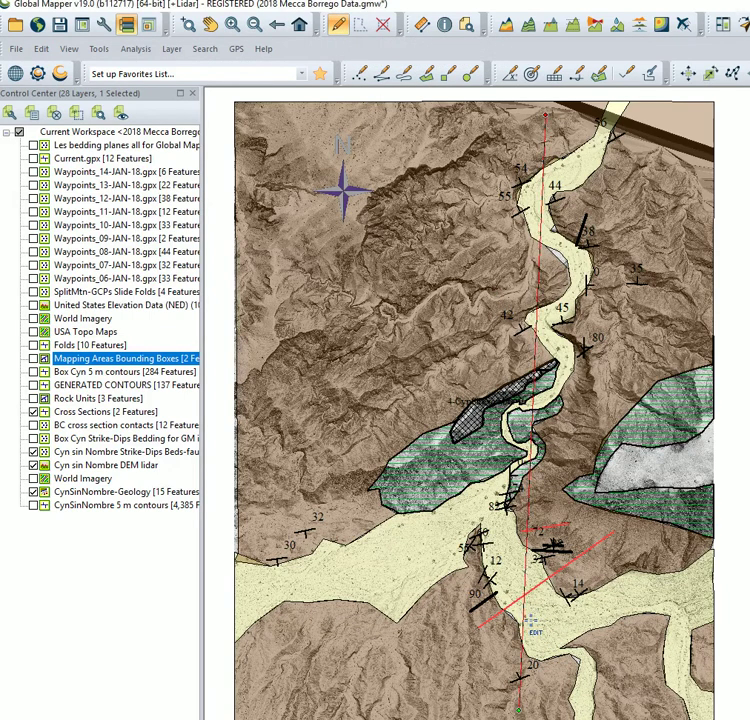
pyautogui.rightClick(529, 620)
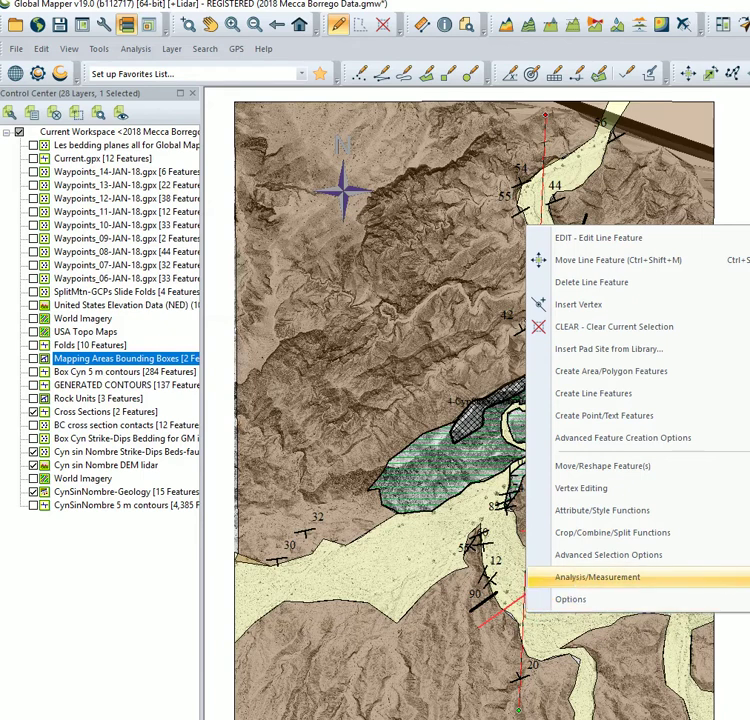
pyautogui.click(745, 577)
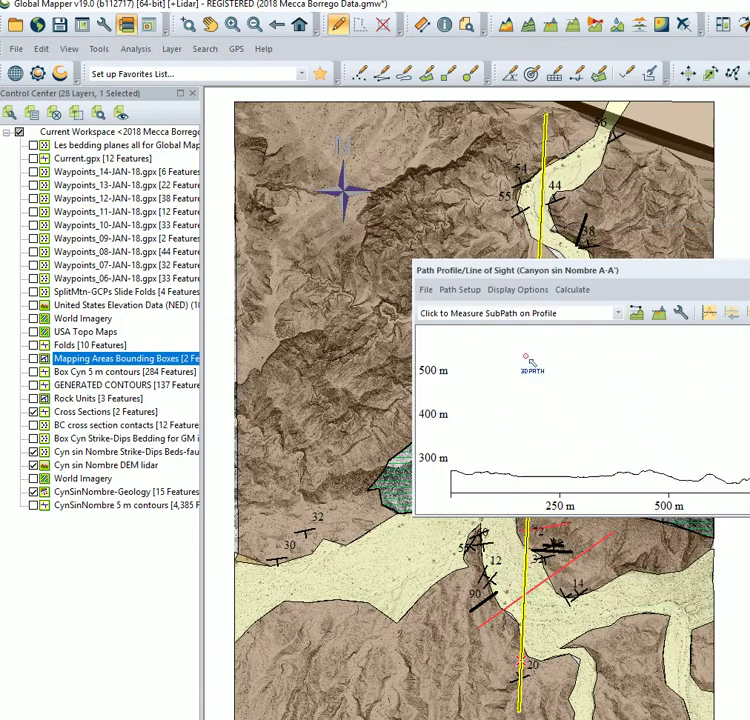
pyautogui.moveTo(638, 273); pyautogui.dragTo(281, 208)
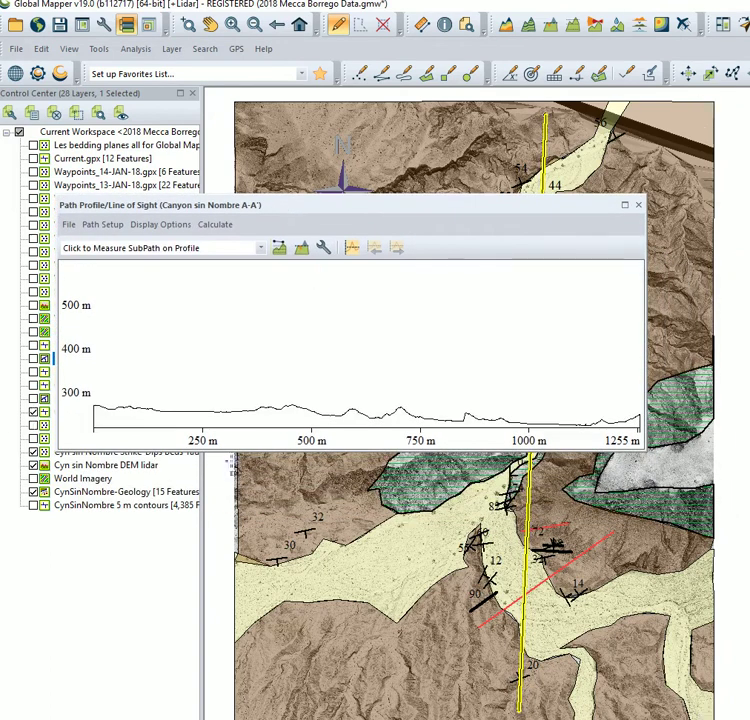
pyautogui.moveTo(535, 417)
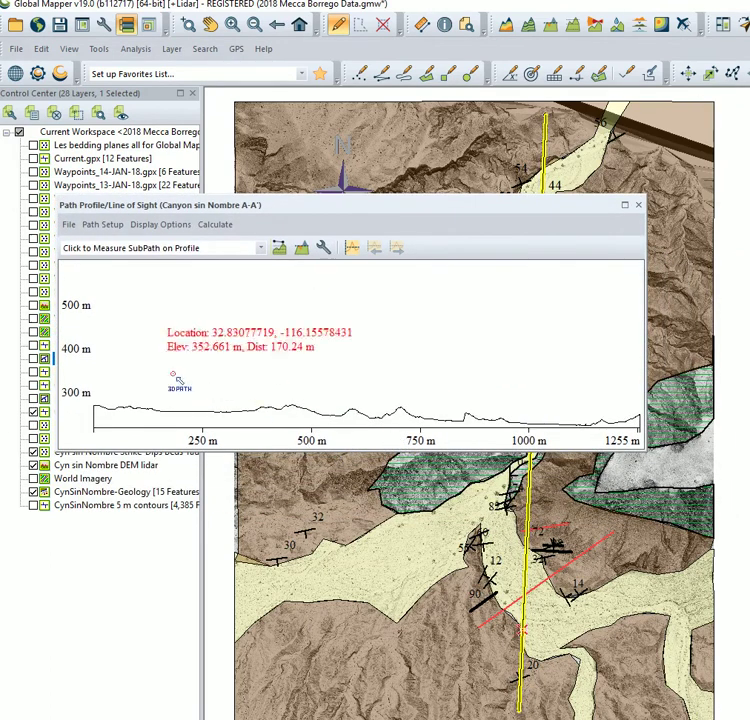
# Step: Save the A-A' path profile as the CSV file 'CsN cross section line'
pyautogui.click(68, 224)
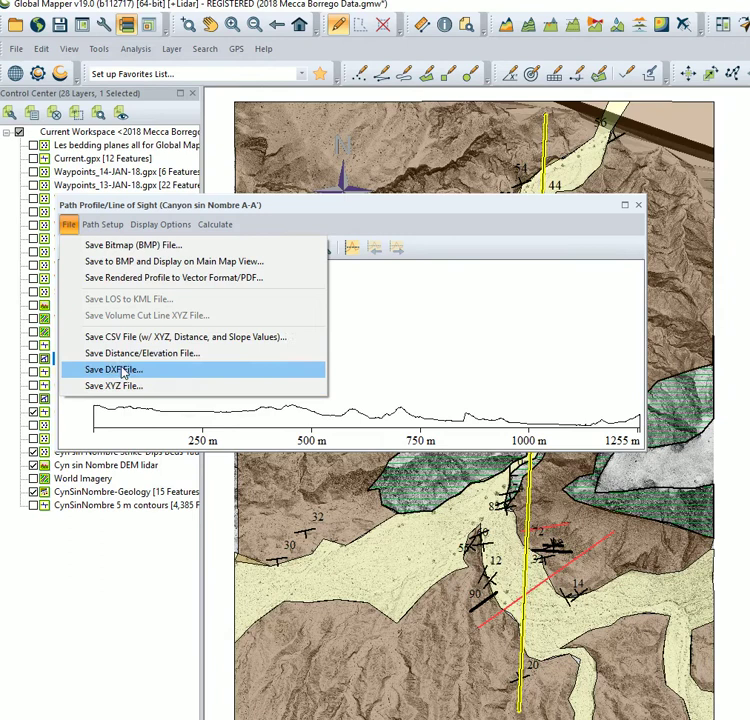
pyautogui.click(130, 342)
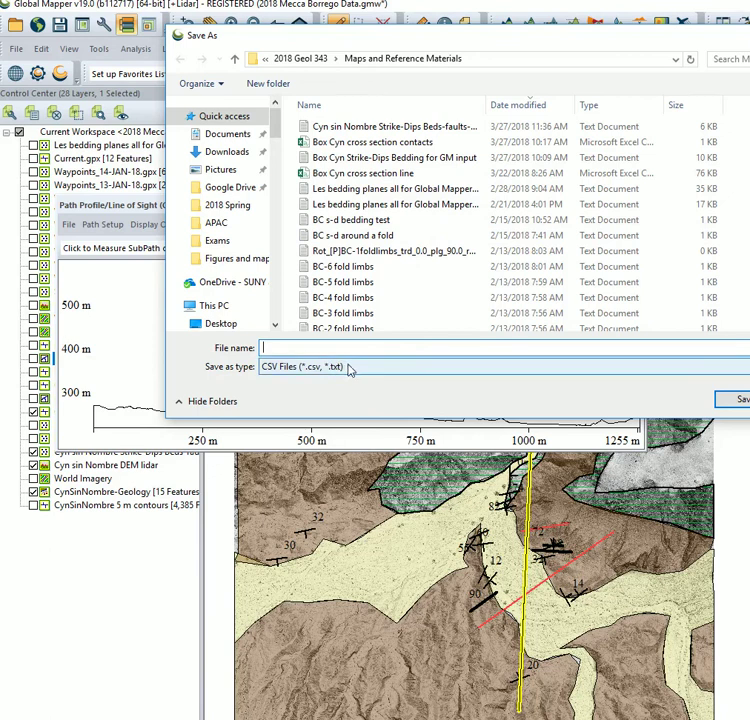
pyautogui.write('Cy')
pyautogui.press('BackSpace')
pyautogui.write('sN')
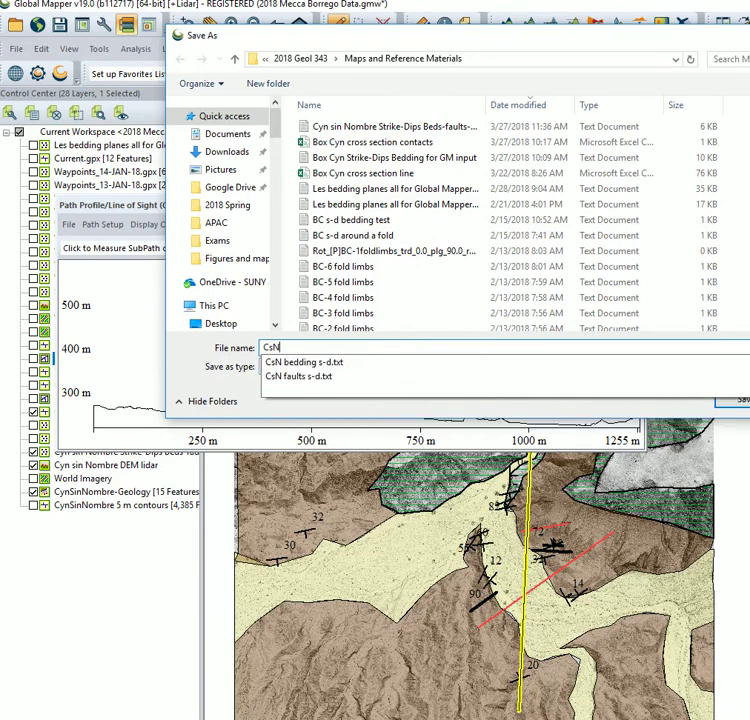
pyautogui.write(' cross section line')
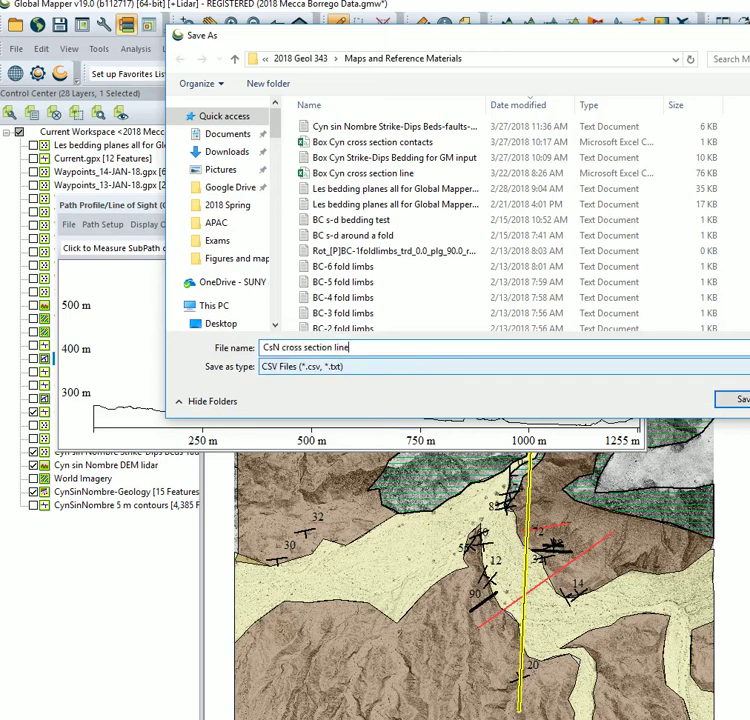
pyautogui.press('Return')
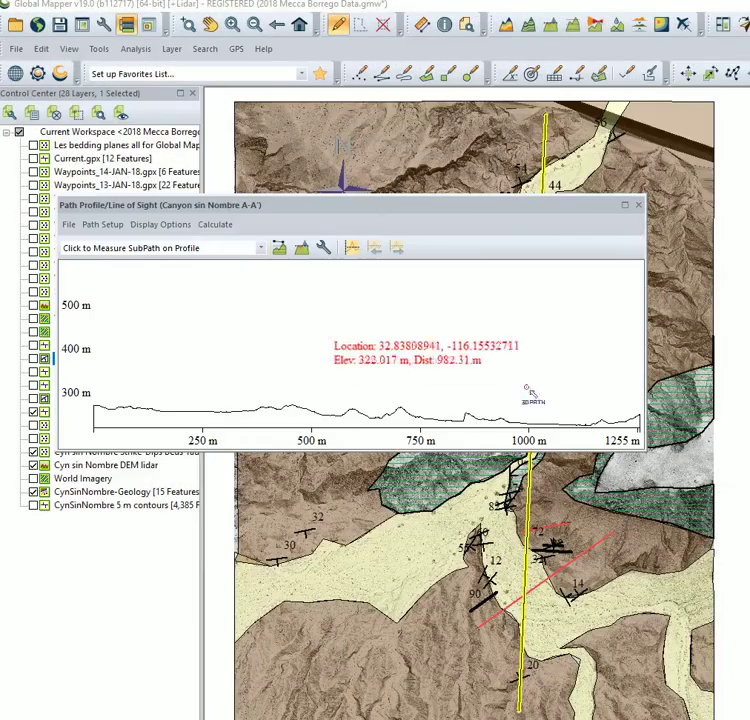
# Step: Reposition the Cross section generator window and return to the CsN cross section line workbook
pyautogui.hotkey('alt', 'Tab')
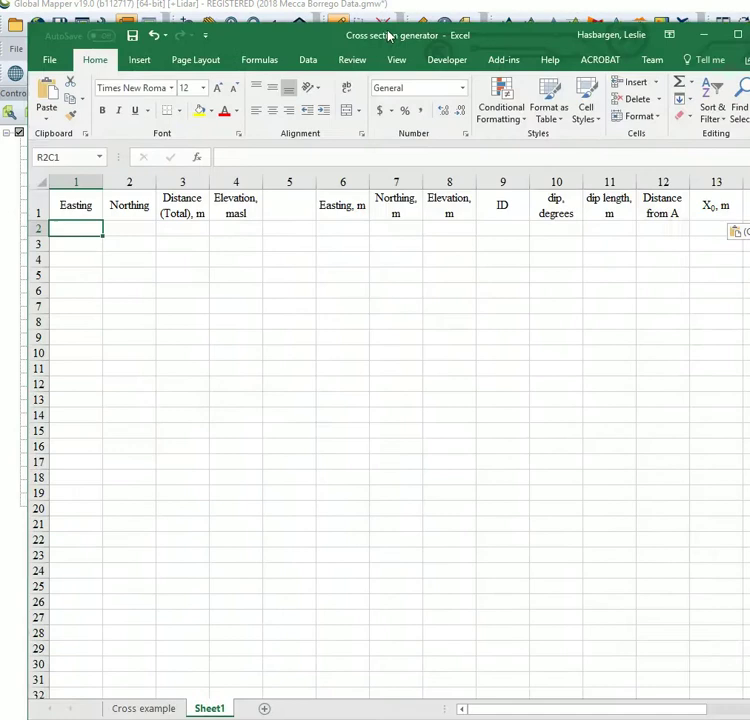
pyautogui.moveTo(388, 33); pyautogui.dragTo(358, 11)
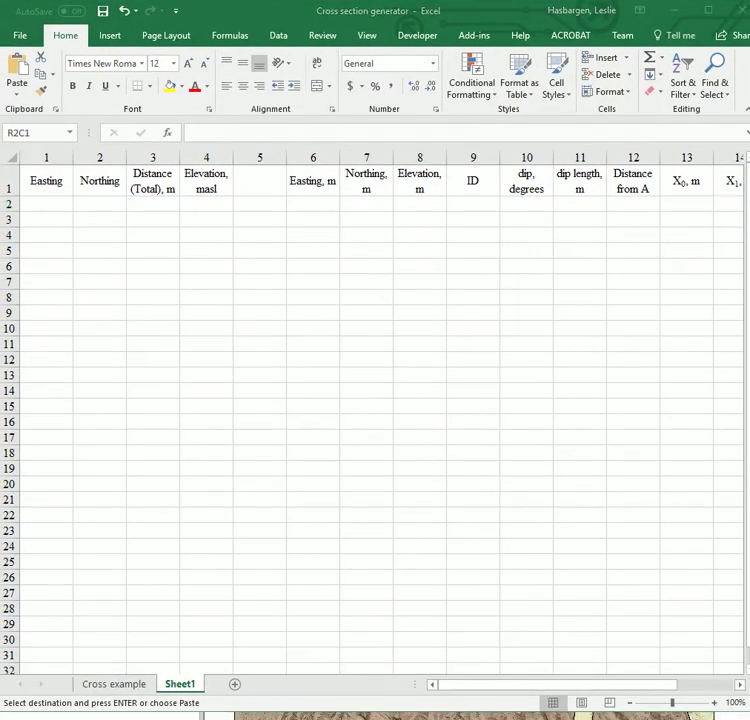
pyautogui.hotkey('alt', 'Tab')
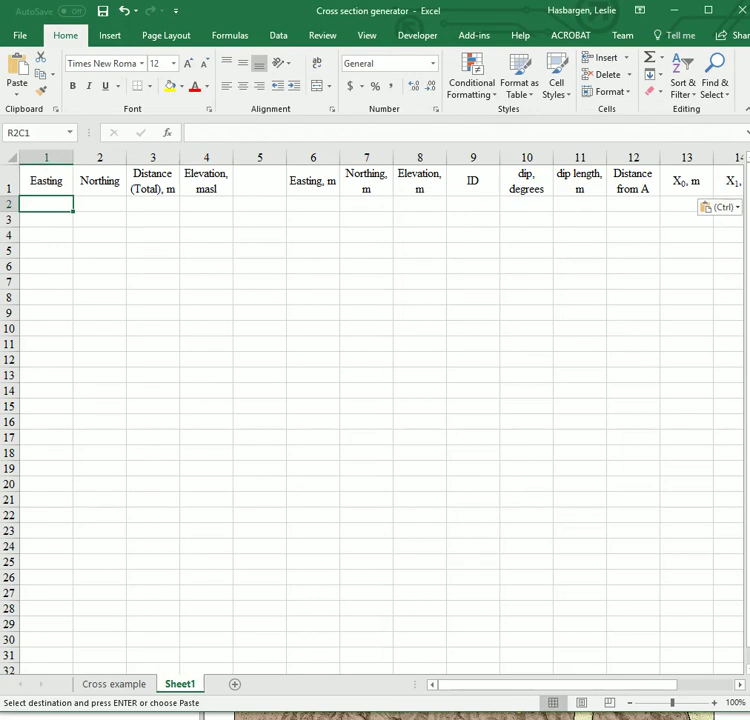
pyautogui.hotkey('alt', 'Tab')
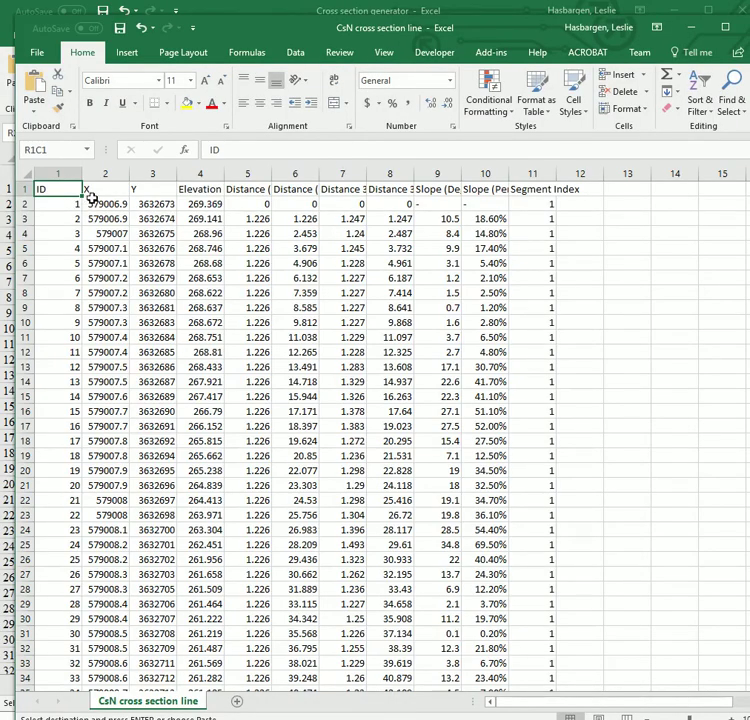
# Step: Copy the X and Y columns from row 2 down into Easting and Northing of Cross section generator
pyautogui.moveTo(106, 207); pyautogui.dragTo(174, 208)
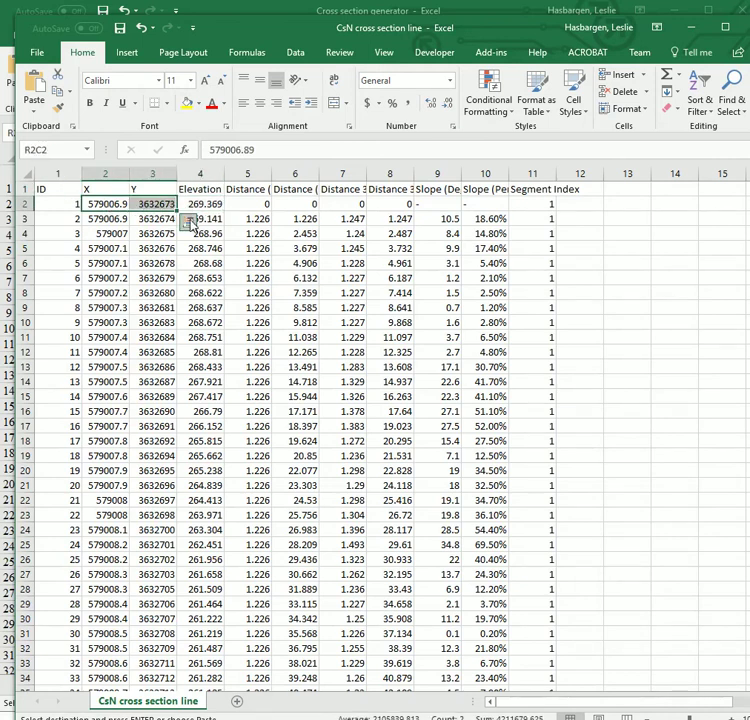
pyautogui.hotkey('ctrl', 'shift', 'Down')
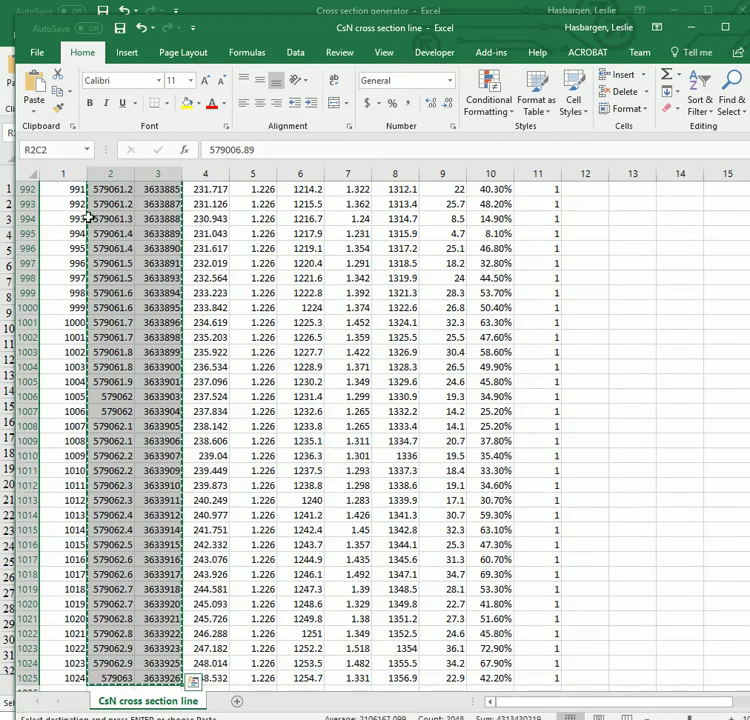
pyautogui.moveTo(506, 32); pyautogui.dragTo(514, 62)
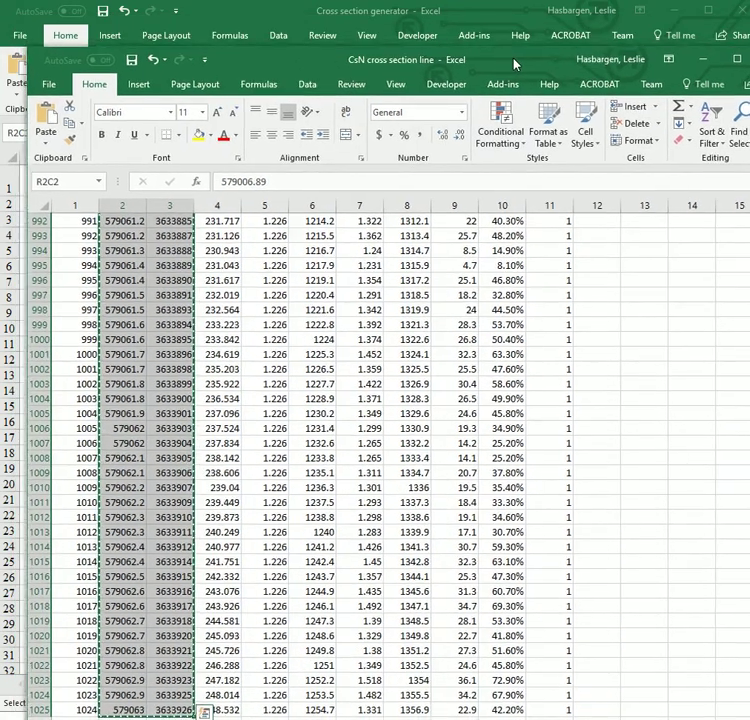
pyautogui.moveTo(443, 70); pyautogui.dragTo(514, 70)
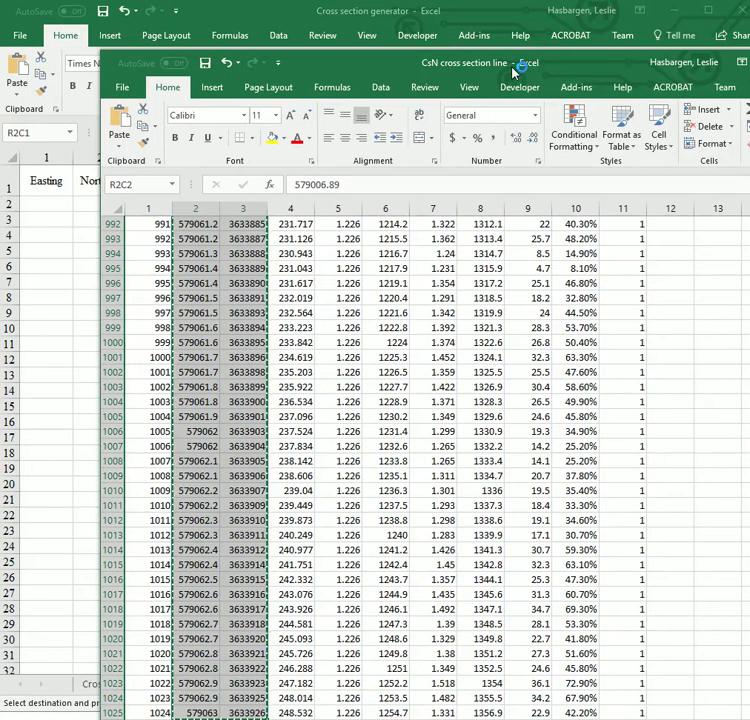
pyautogui.click(432, 13)
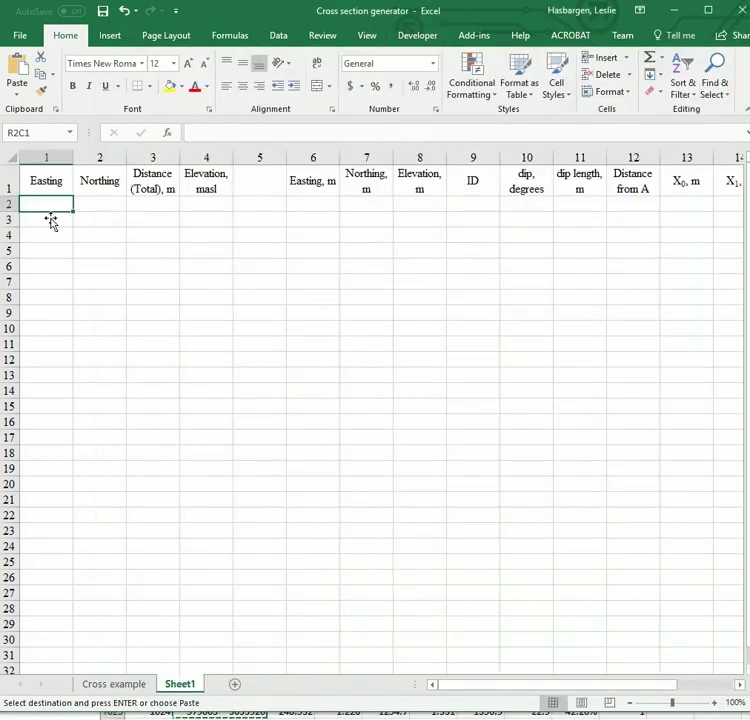
pyautogui.hotkey('ctrl', 'v')
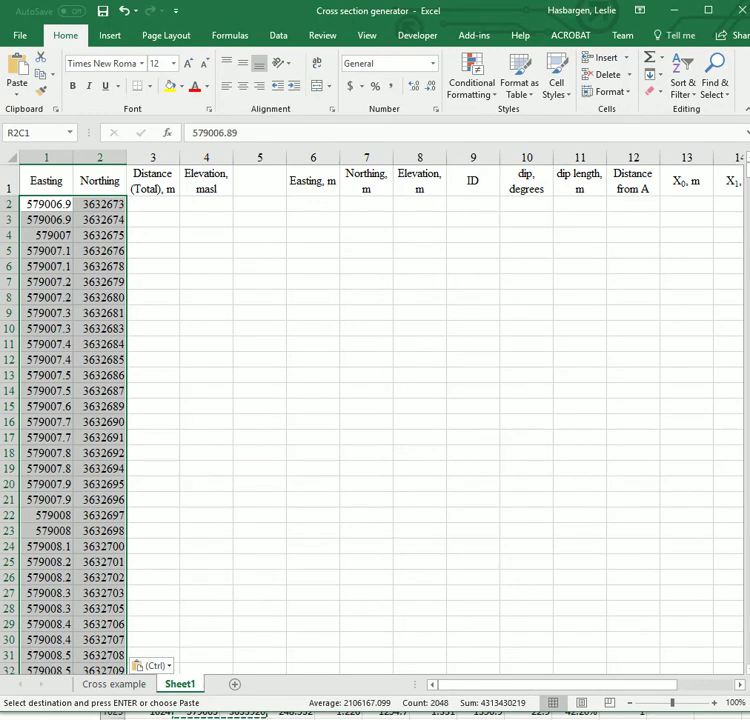
# Step: Copy the CSV elevation values from R2C4 down into Elevation, masl starting at R2C4
pyautogui.hotkey('alt', 'Tab')
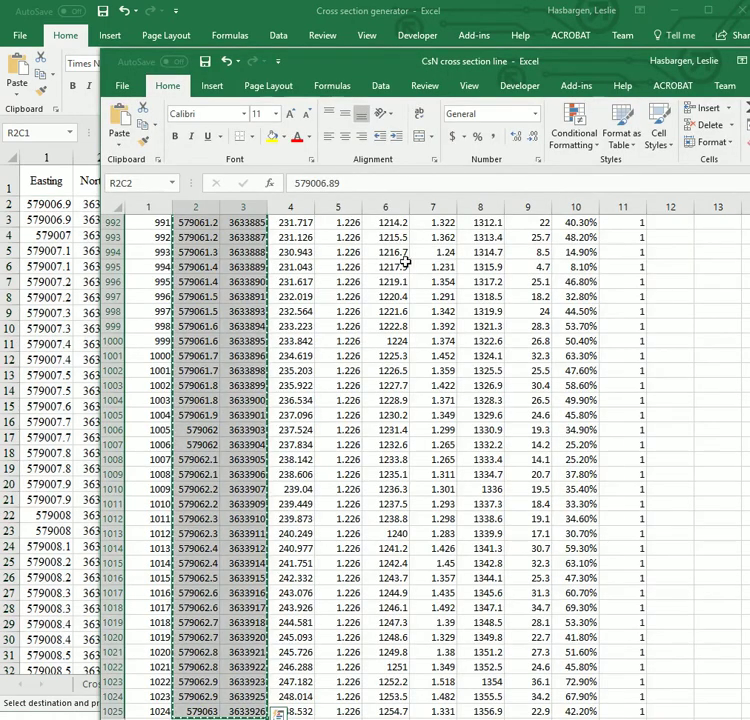
pyautogui.click(300, 238)
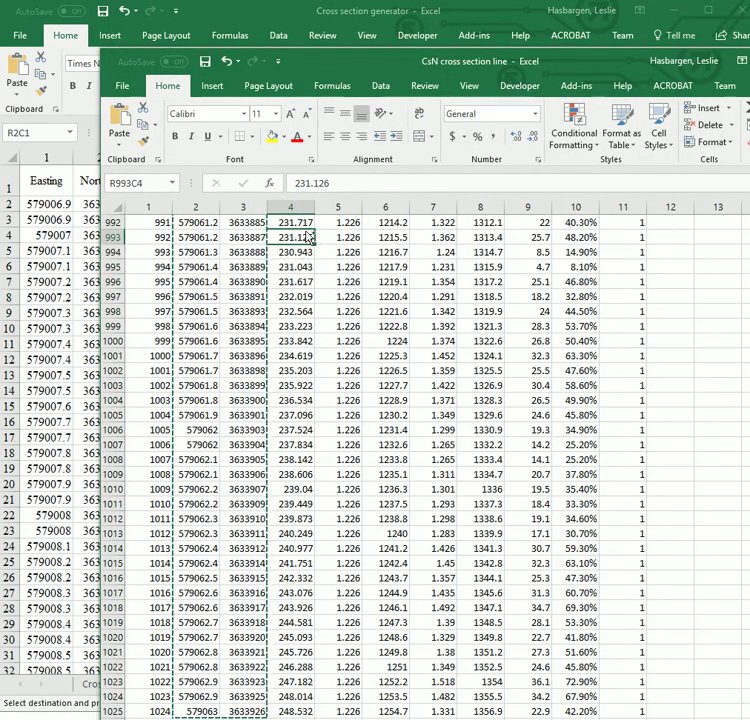
pyautogui.hotkey('ctrl', 'Up')
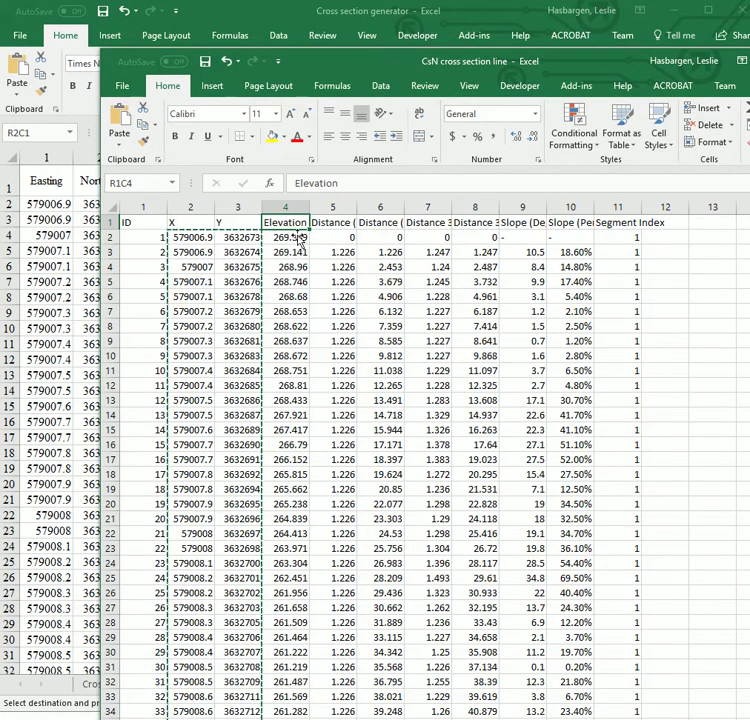
pyautogui.click(298, 238)
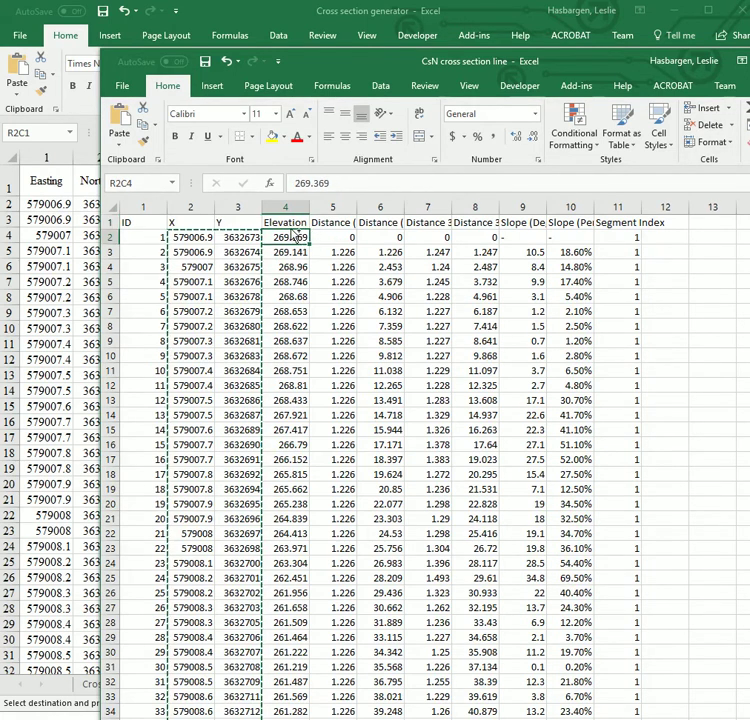
pyautogui.hotkey('ctrl', 'shift', 'Down')
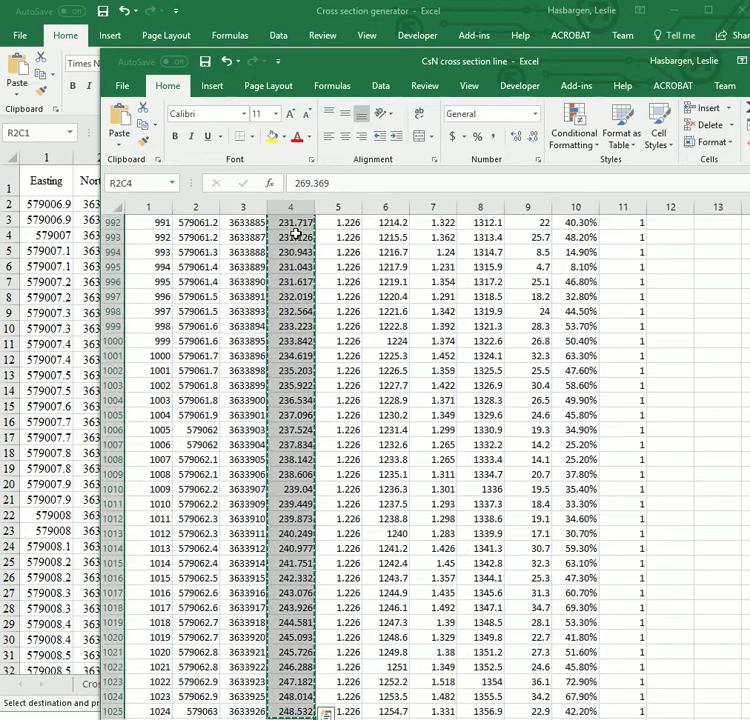
pyautogui.click(74, 199)
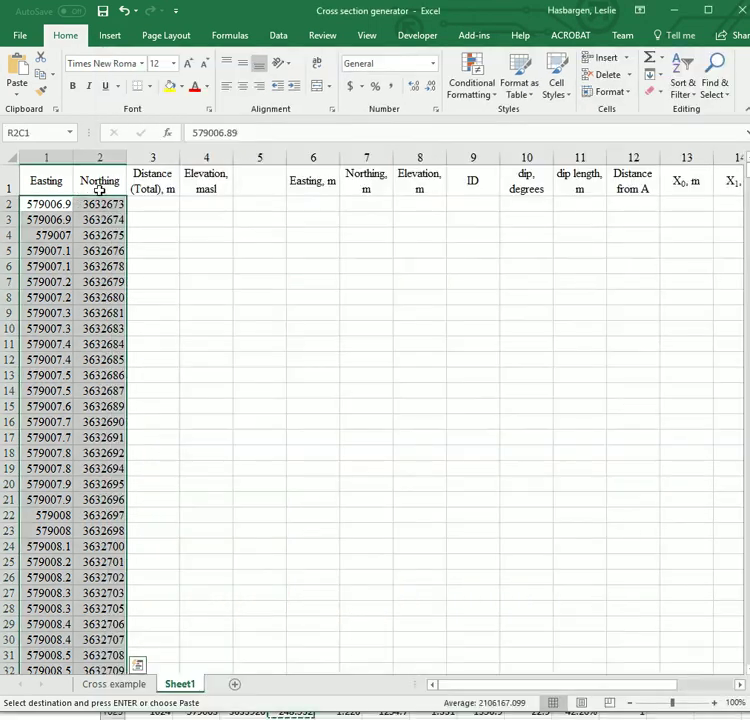
pyautogui.click(206, 204)
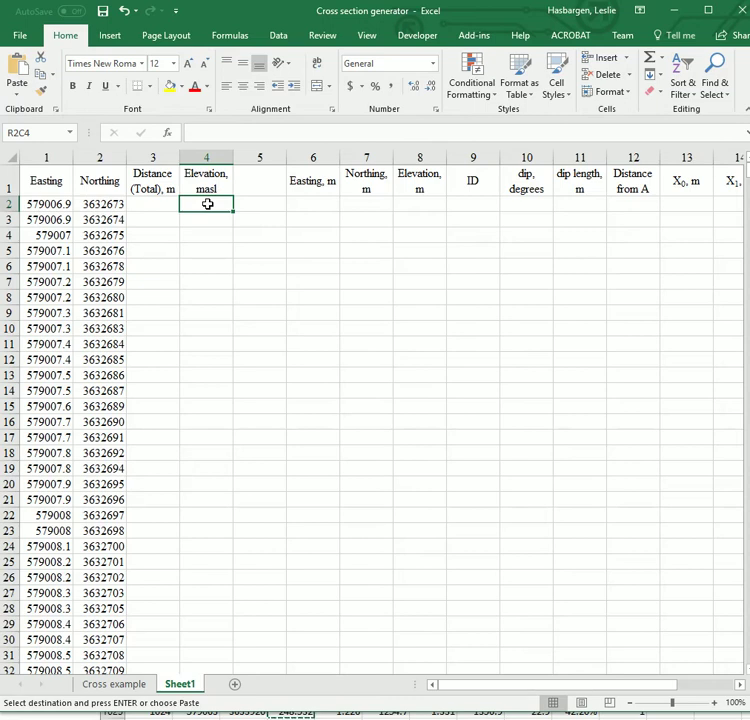
pyautogui.hotkey('ctrl', 'v')
# Step: Go to the top of the exported CsN data and locate the distance columns
pyautogui.click(162, 205)
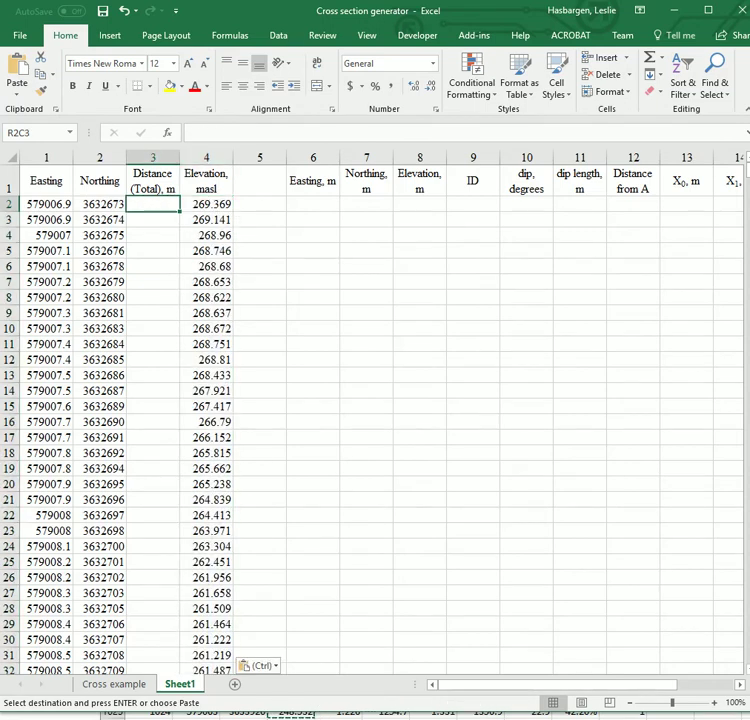
pyautogui.hotkey('alt', 'Tab')
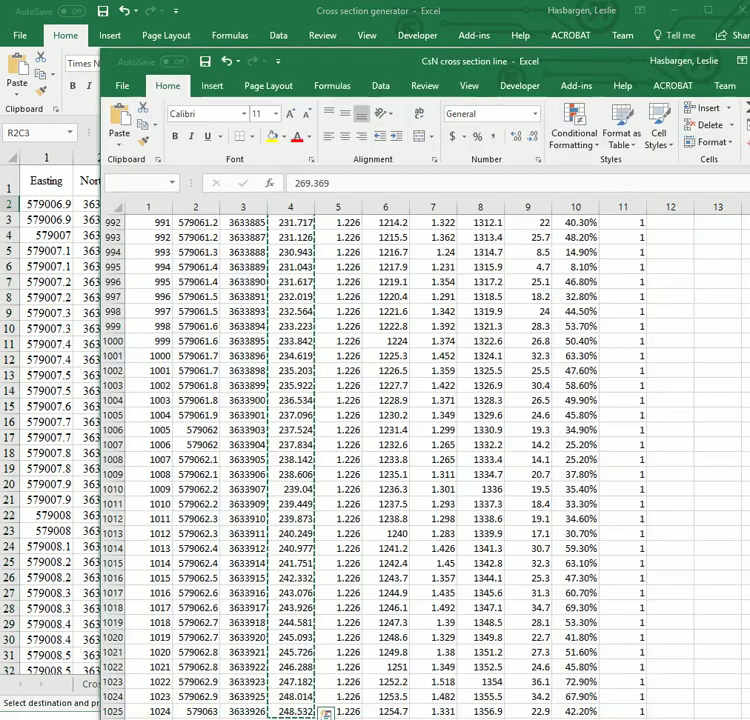
pyautogui.click(297, 253)
pyautogui.hotkey('ctrl', 'Up')
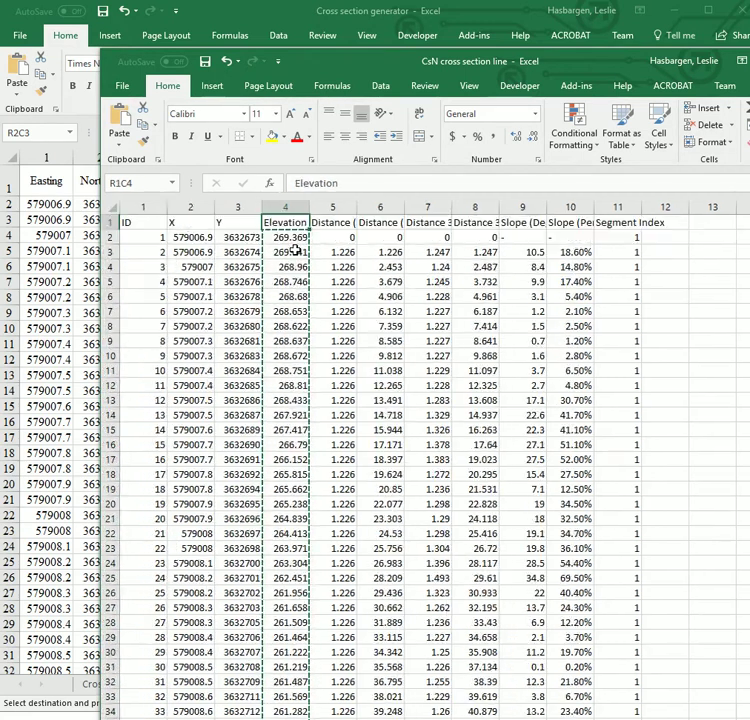
pyautogui.press('Right')
pyautogui.press('Right')
pyautogui.press('Down')
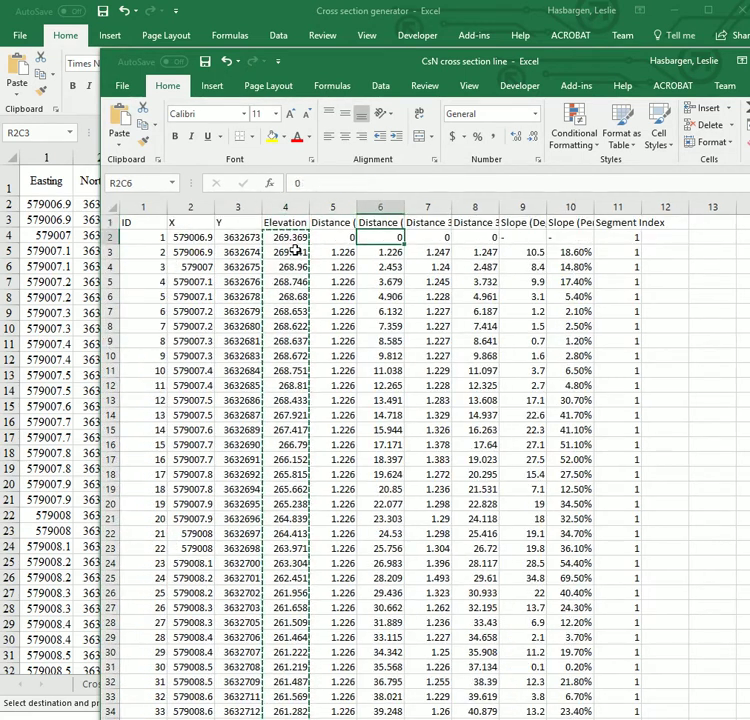
pyautogui.press('Left')
pyautogui.press('Down')
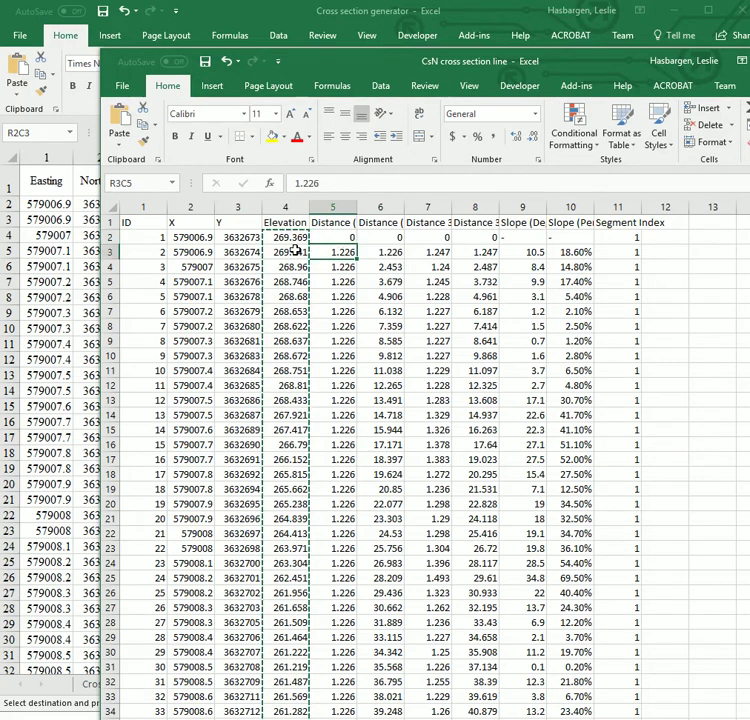
pyautogui.press('Down')
pyautogui.press('Down')
pyautogui.press('Down')
pyautogui.press('Down')
pyautogui.press('Down')
pyautogui.press('Down')
pyautogui.press('Down')
pyautogui.press('Down')
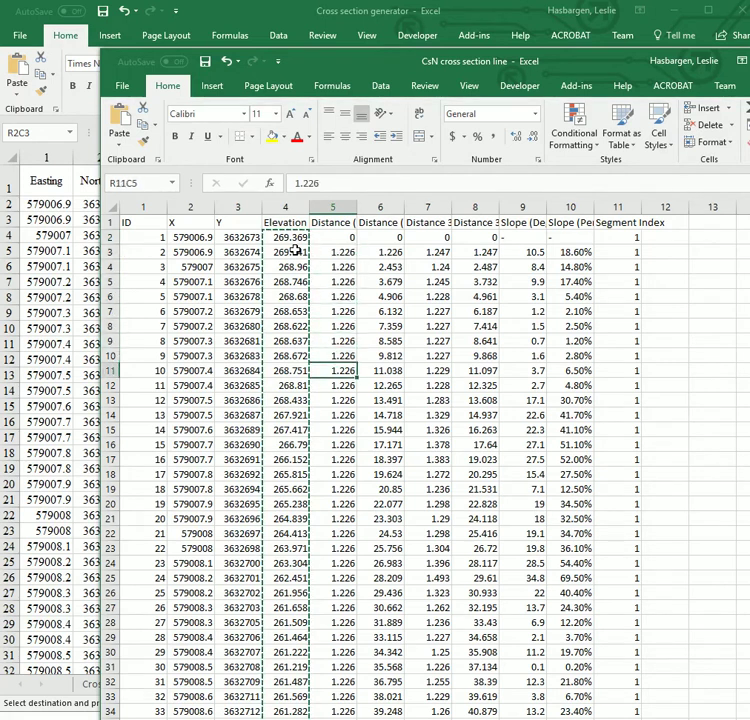
# Step: Copy all Distance (Total) values from R2C6 to the last row, back in Cross section generator
pyautogui.press('Up')
pyautogui.press('Right')
pyautogui.press('Up')
pyautogui.press('Up')
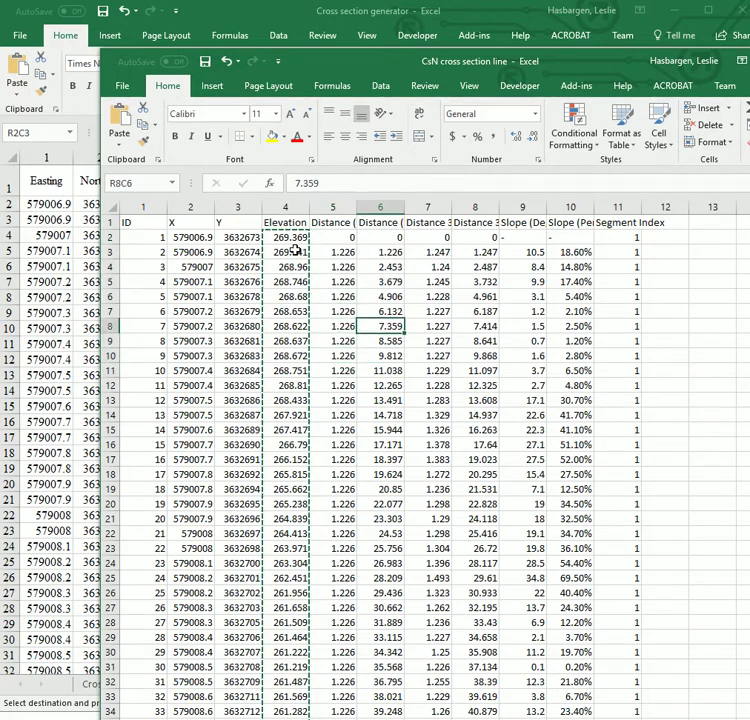
pyautogui.press('Up')
pyautogui.press('Up')
pyautogui.press('Up')
pyautogui.press('Up')
pyautogui.press('Up')
pyautogui.press('Up')
pyautogui.press('Up')
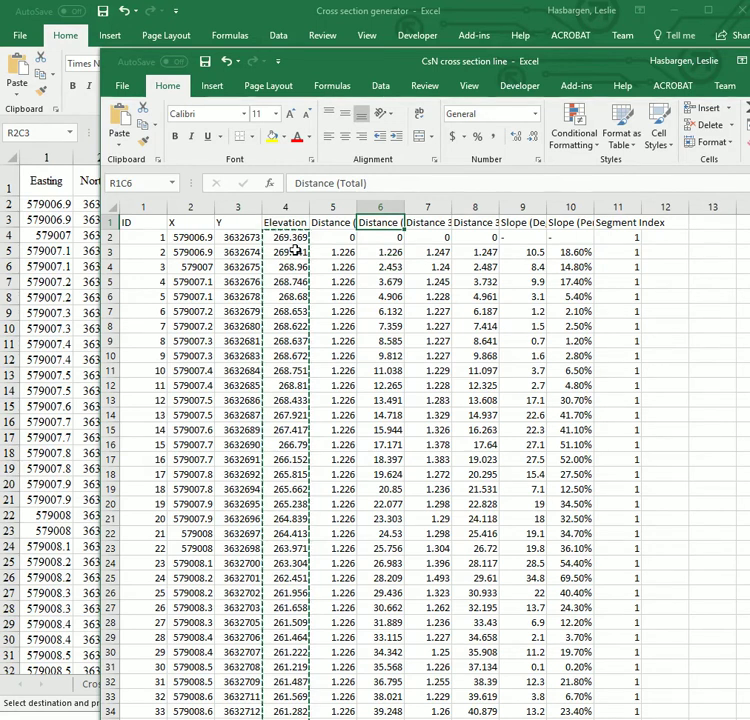
pyautogui.press('Down')
pyautogui.hotkey('ctrl', 'shift', 'Down')
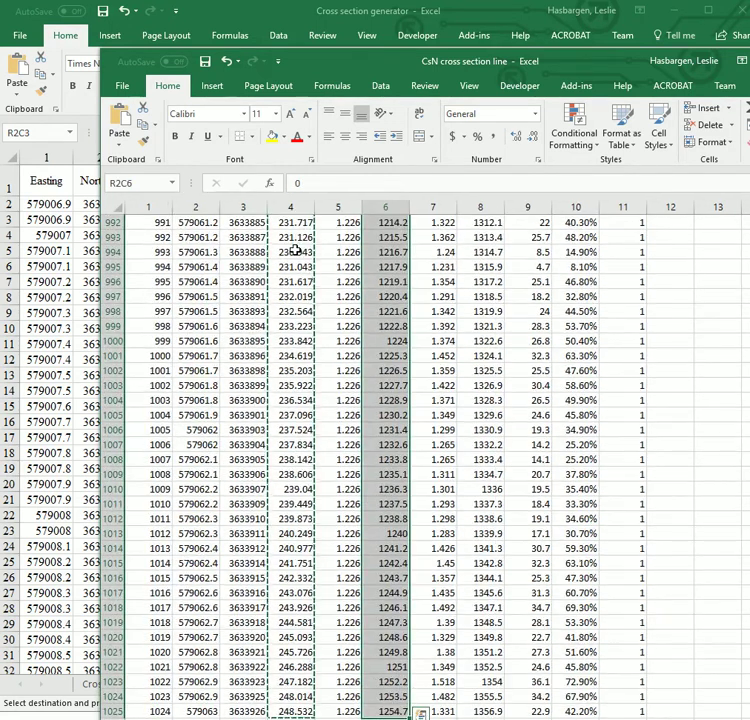
pyautogui.hotkey('ctrl', 'c')
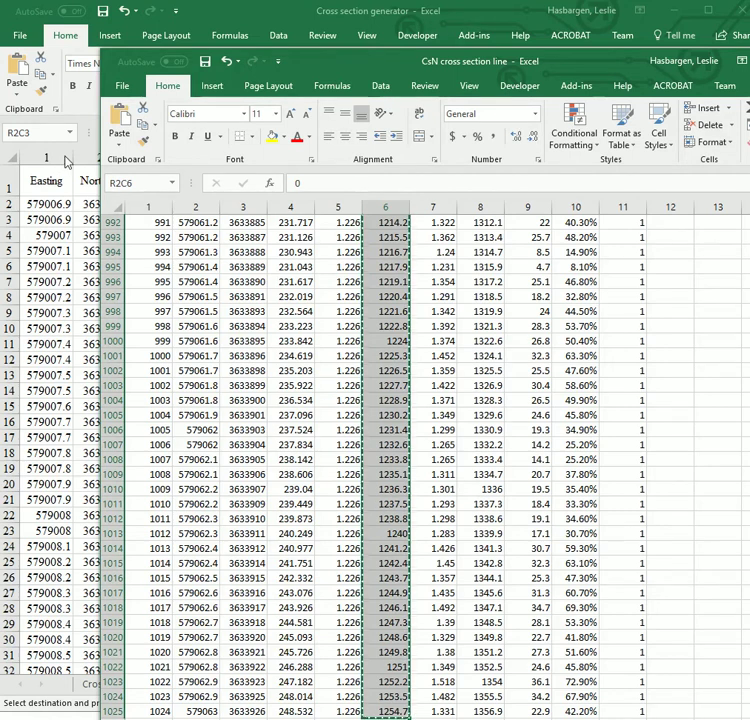
pyautogui.click(58, 218)
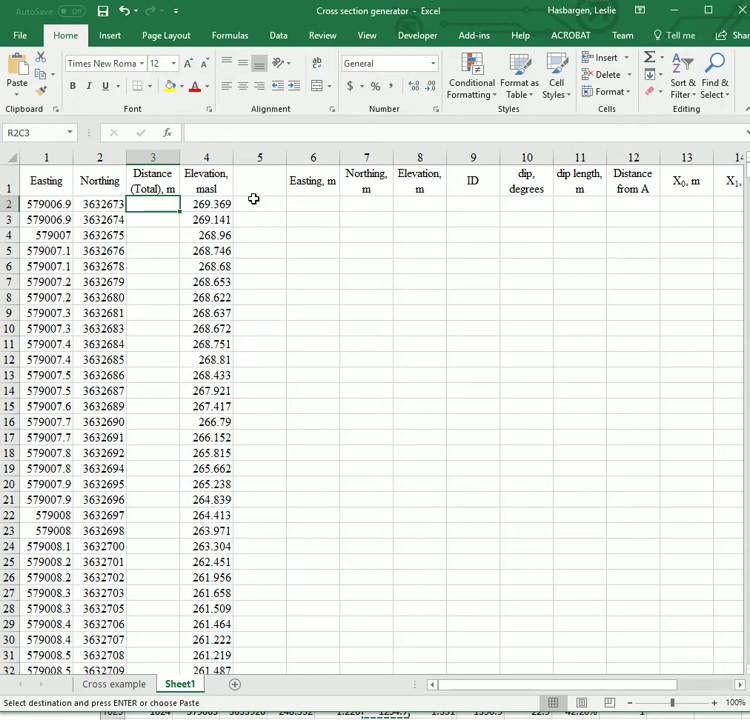
# Step: Paste the total distances into column 3 and select the distance and elevation columns
pyautogui.hotkey('ctrl', 'v')
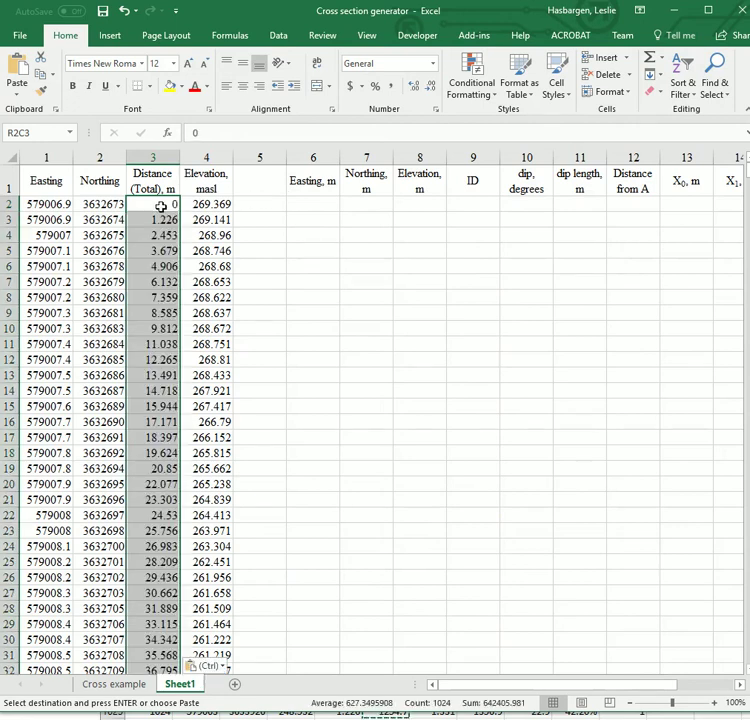
pyautogui.click(268, 253)
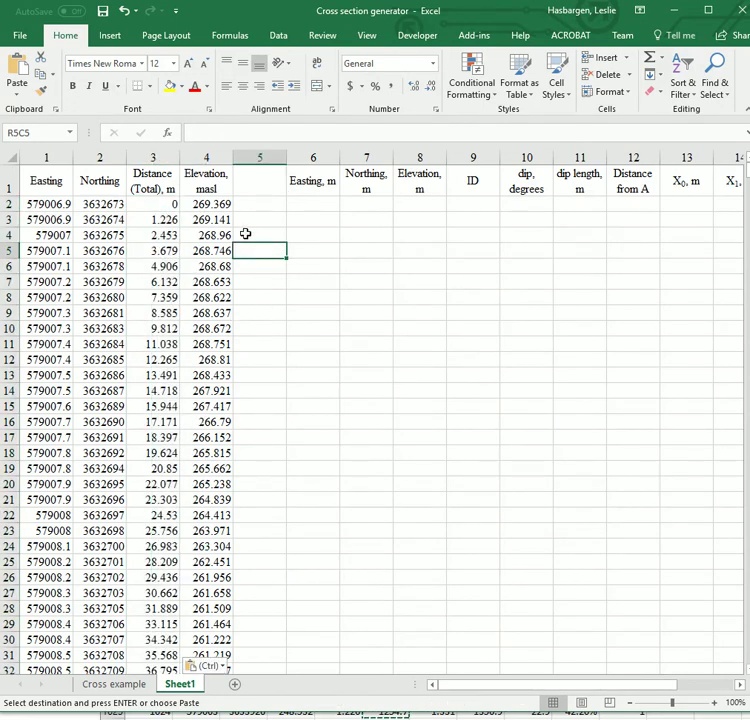
pyautogui.click(158, 162)
pyautogui.moveTo(158, 162); pyautogui.dragTo(205, 162)
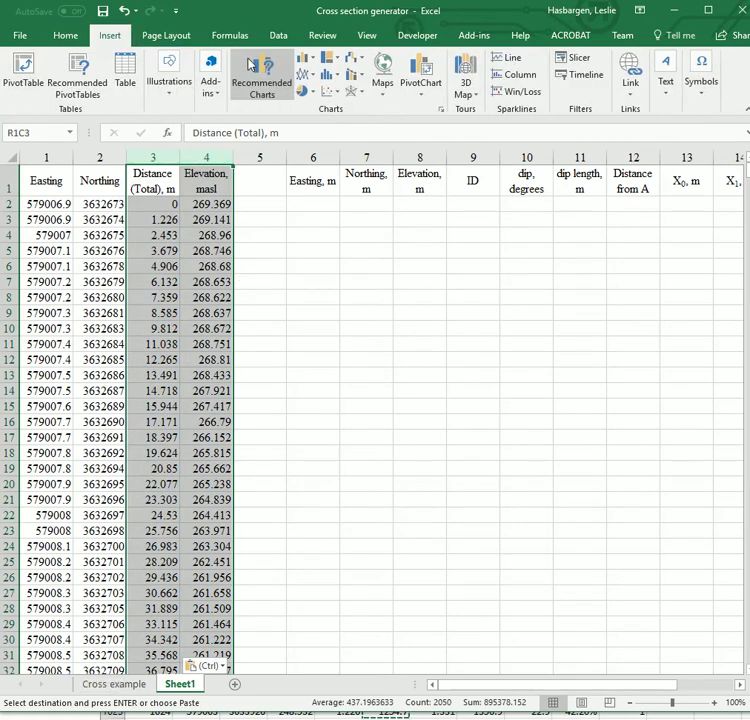
# Step: Insert a Scatter with Lines chart of elevation versus distance and enlarge it
pyautogui.click(336, 92)
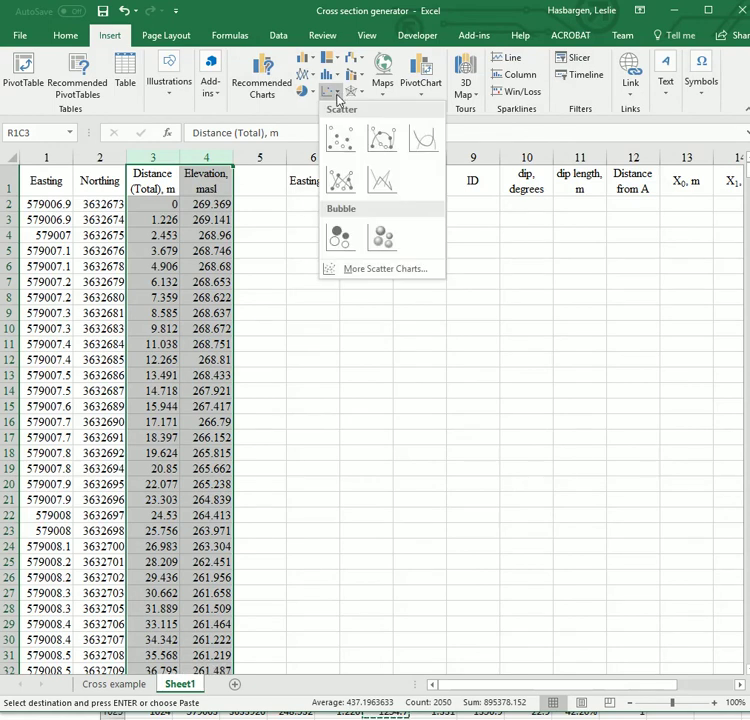
pyautogui.click(381, 186)
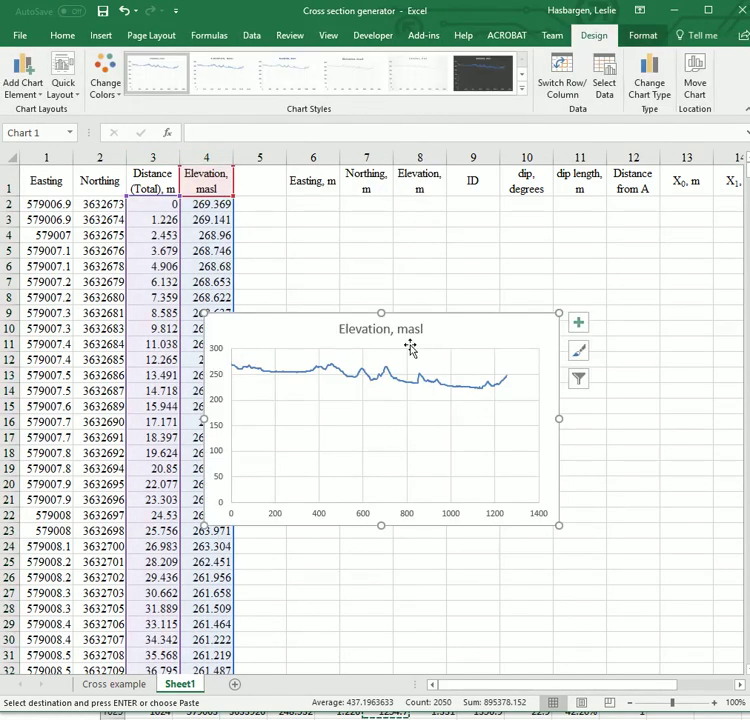
pyautogui.moveTo(560, 315); pyautogui.dragTo(652, 265)
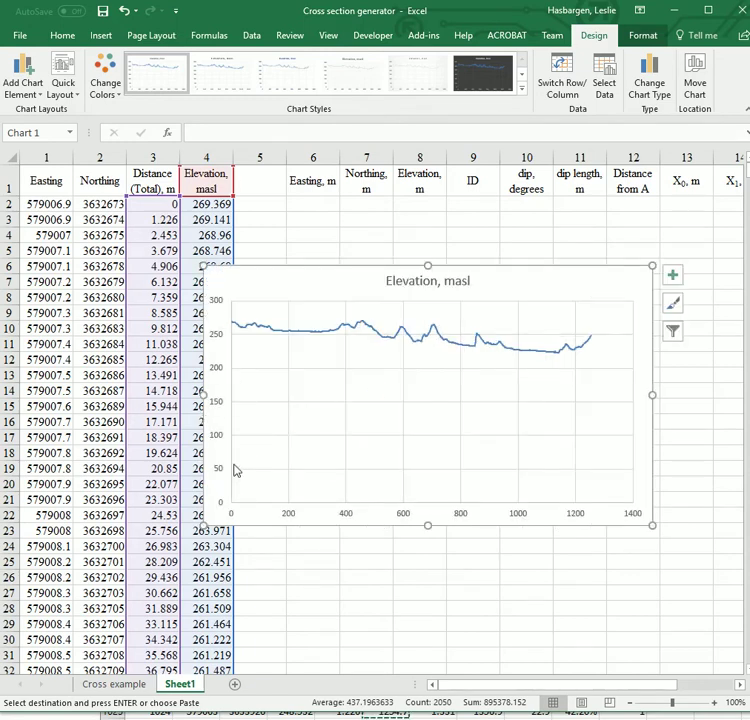